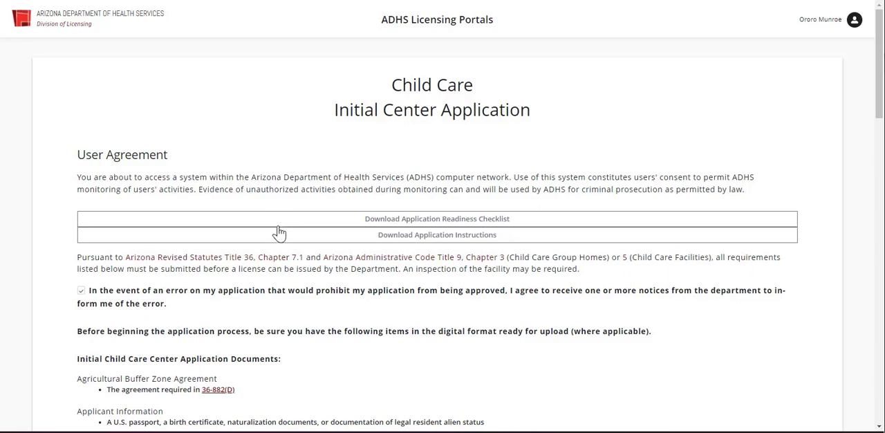
- Review the user agreement and its list of required application documents, and agree to it
{"action": "scroll", "coordinate": [279, 233], "scroll_direction": "down", "scroll_amount": 7}
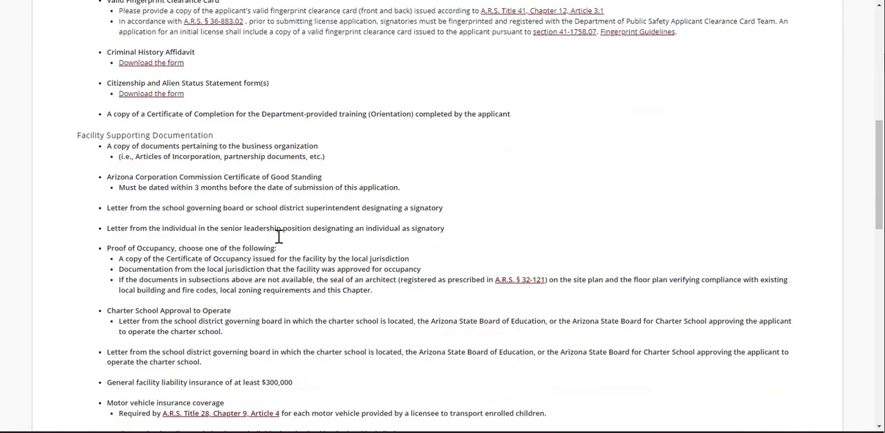
{"action": "scroll", "coordinate": [278, 236], "scroll_direction": "down", "scroll_amount": 7}
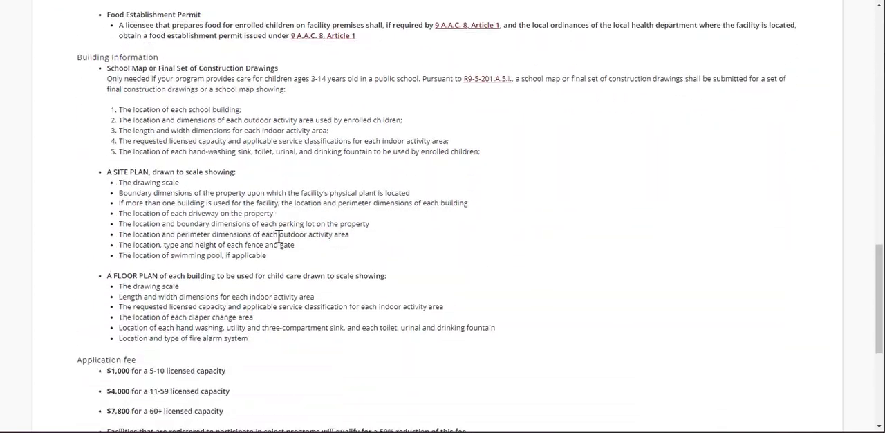
{"action": "scroll", "coordinate": [279, 235], "scroll_direction": "down", "scroll_amount": 4}
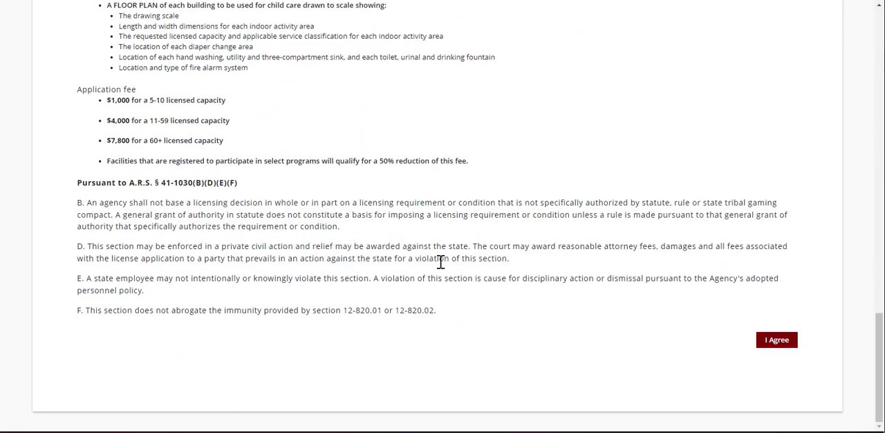
{"action": "left_click", "coordinate": [789, 351]}
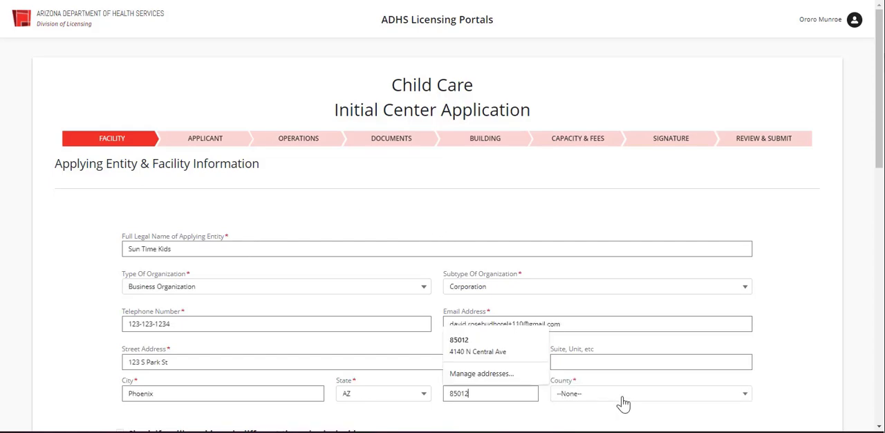
- Confirm the applying entity's address as entered with Maricopa county, and fill in its primary contact and the facility details for Sun Kids
{"action": "left_click", "coordinate": [621, 397]}
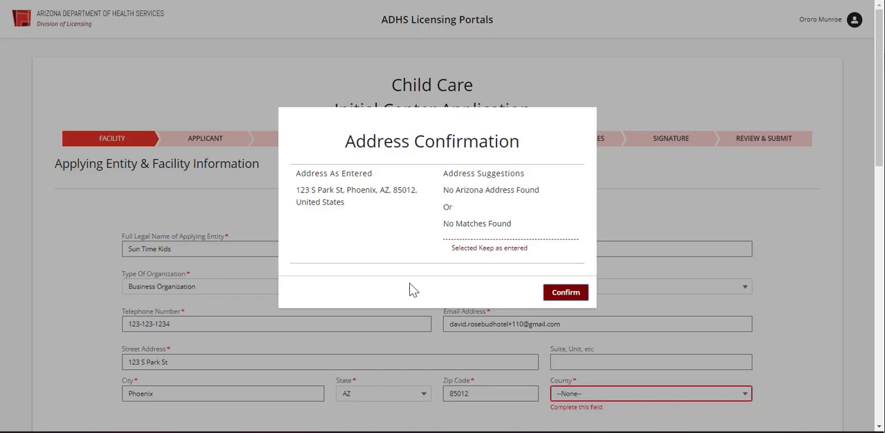
{"action": "left_click", "coordinate": [565, 292]}
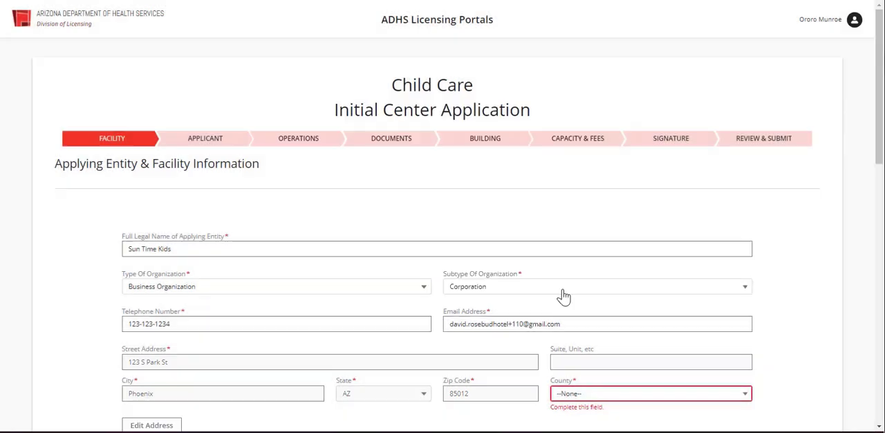
{"action": "scroll", "coordinate": [510, 321], "scroll_direction": "down", "scroll_amount": 5}
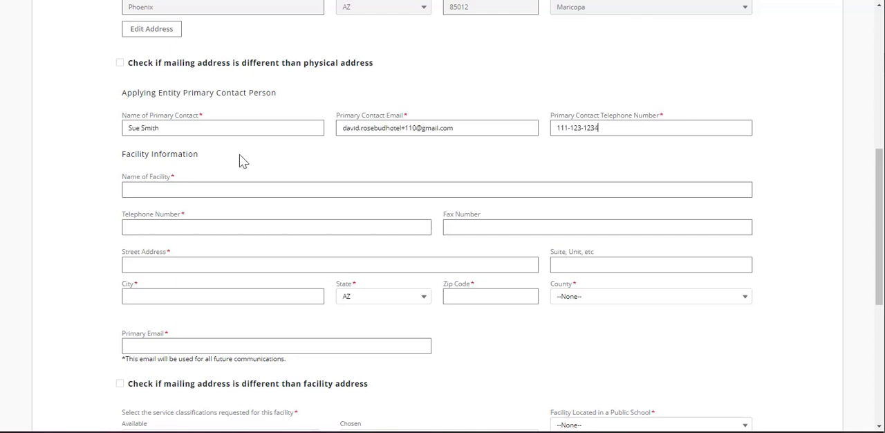
{"action": "left_click", "coordinate": [231, 189]}
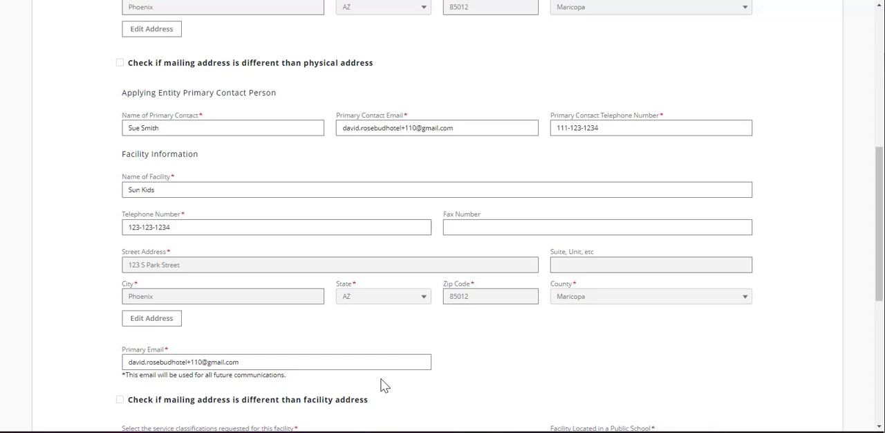
- Choose Full-Day Care and One-year-old Care as the service classifications requested for the facility
{"action": "scroll", "coordinate": [440, 385], "scroll_direction": "down", "scroll_amount": 5}
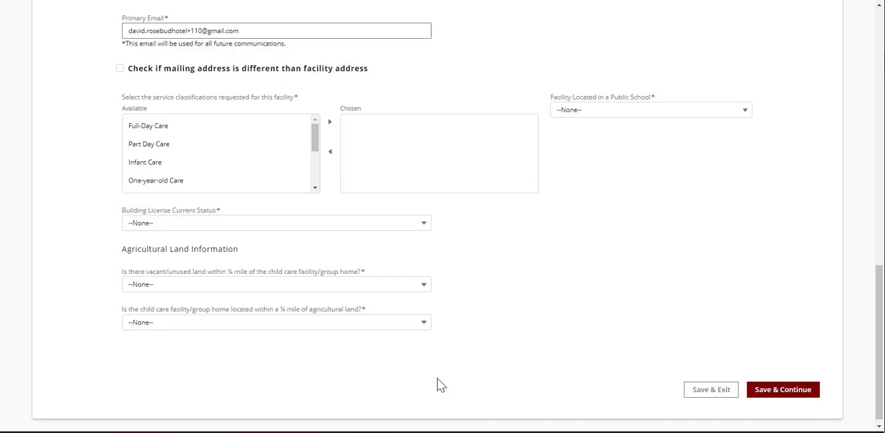
{"action": "left_click", "coordinate": [227, 130]}
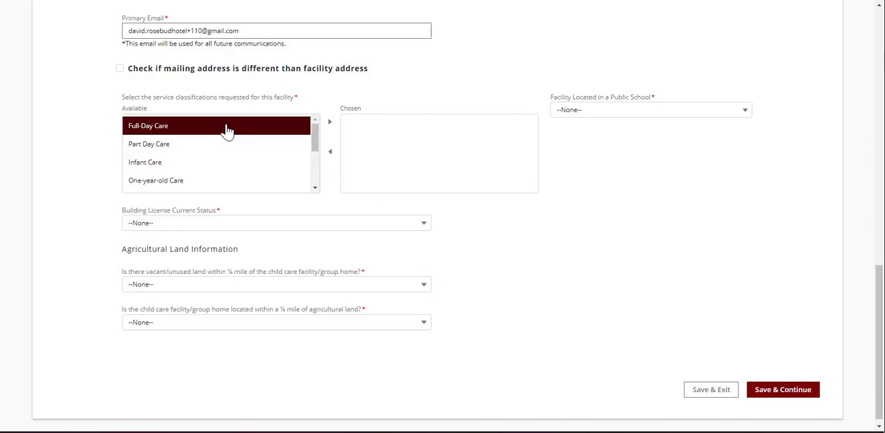
{"action": "left_click", "coordinate": [330, 122]}
{"action": "left_click", "coordinate": [243, 164]}
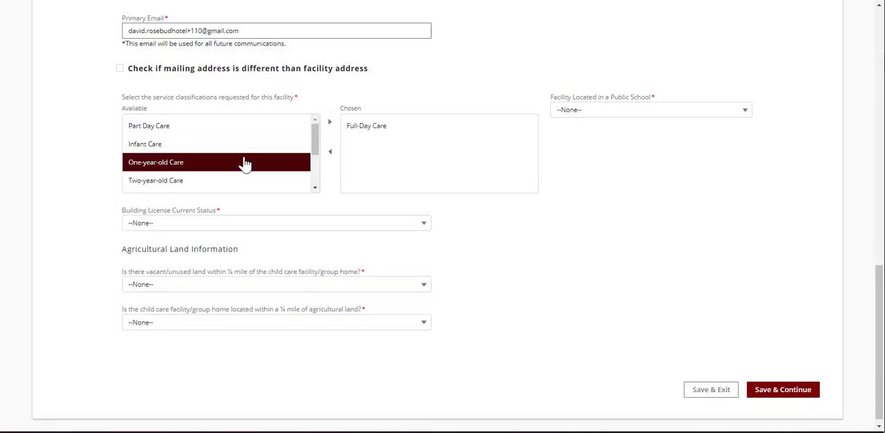
{"action": "left_click", "coordinate": [330, 125]}
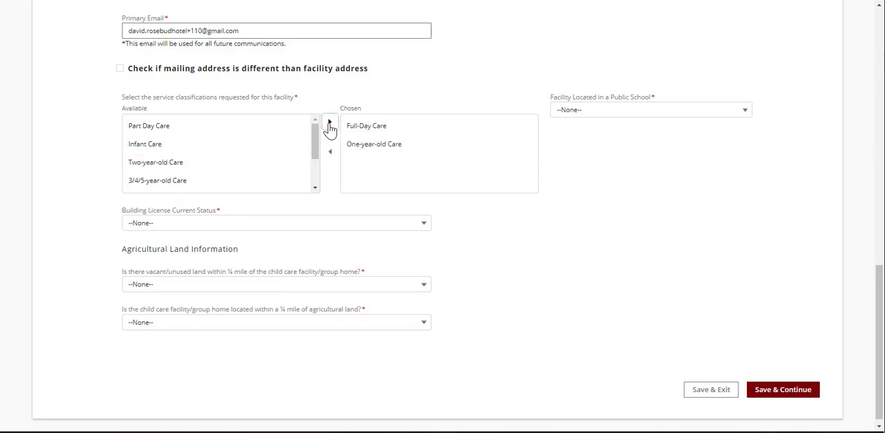
- Answer No to the public school and both agricultural land questions, set Building Not Currently Licensed and New Construction, and save the facility information
{"action": "left_click", "coordinate": [628, 118]}
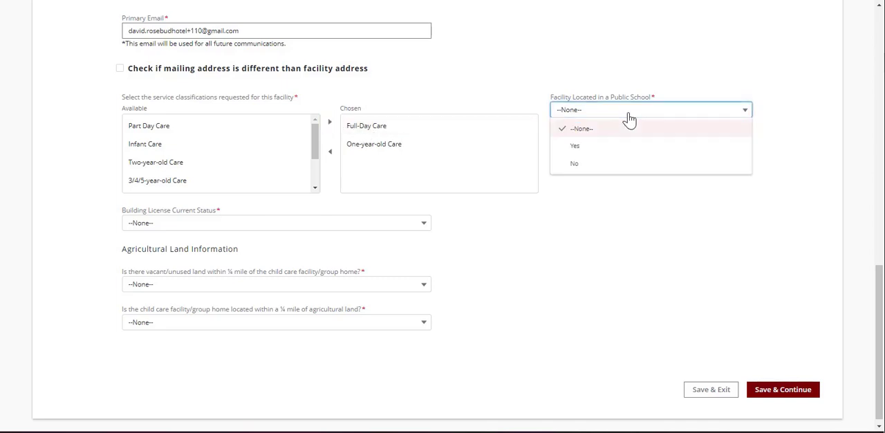
{"action": "left_click", "coordinate": [615, 164]}
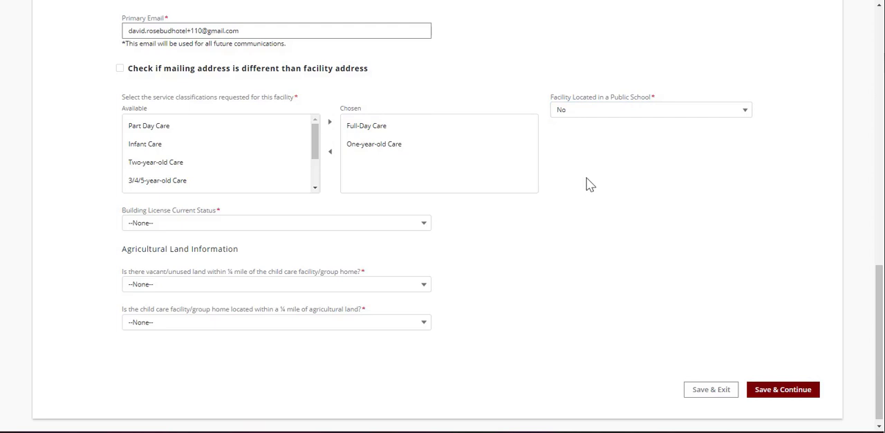
{"action": "left_click", "coordinate": [399, 227]}
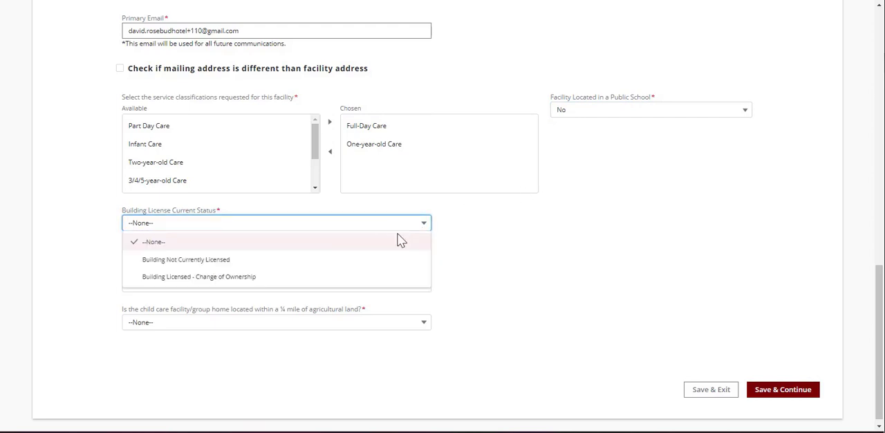
{"action": "left_click", "coordinate": [395, 260]}
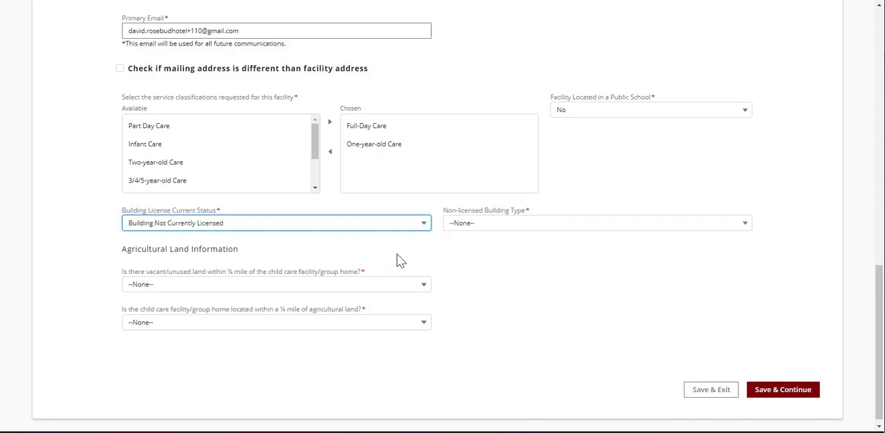
{"action": "left_click", "coordinate": [491, 225]}
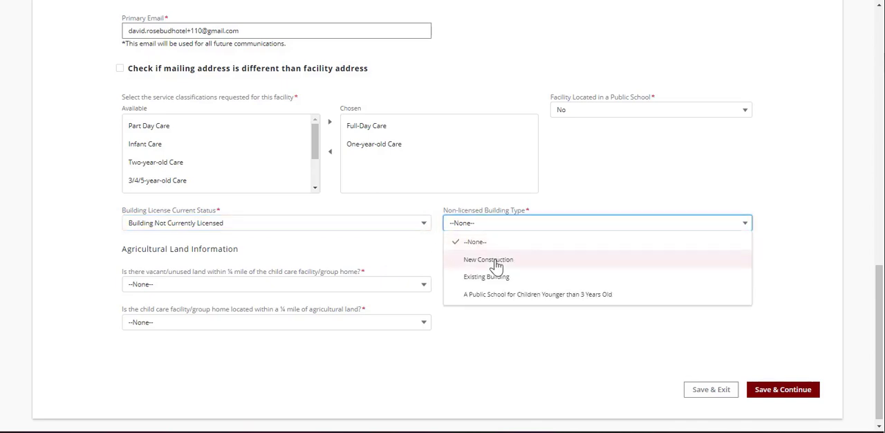
{"action": "left_click", "coordinate": [495, 263]}
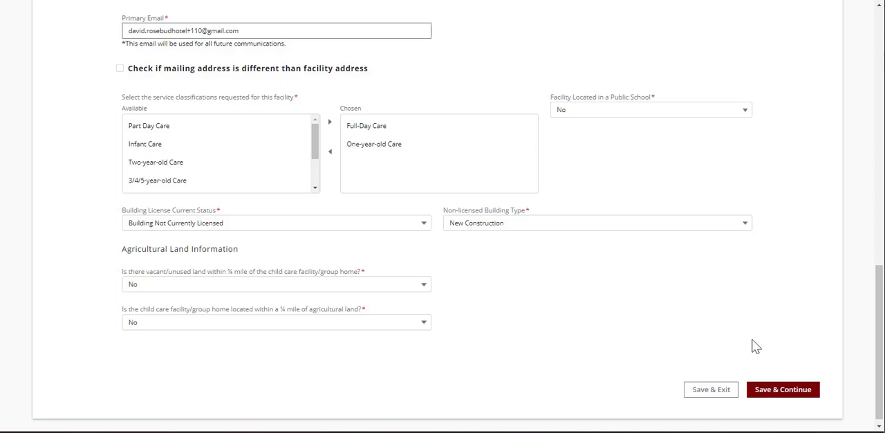
{"action": "left_click", "coordinate": [779, 393]}
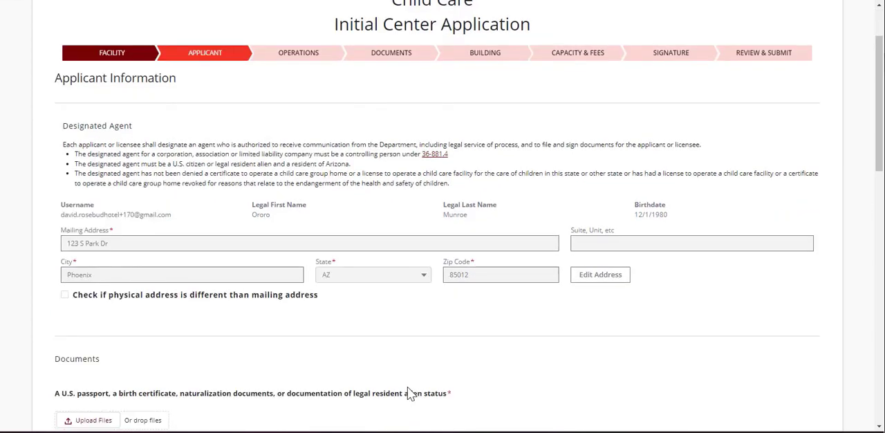
- Fill in the designated agent's mailing address and upload AZDHS.jpg as the passport, birth certificate or legal status document
{"action": "scroll", "coordinate": [408, 391], "scroll_direction": "down", "scroll_amount": 4}
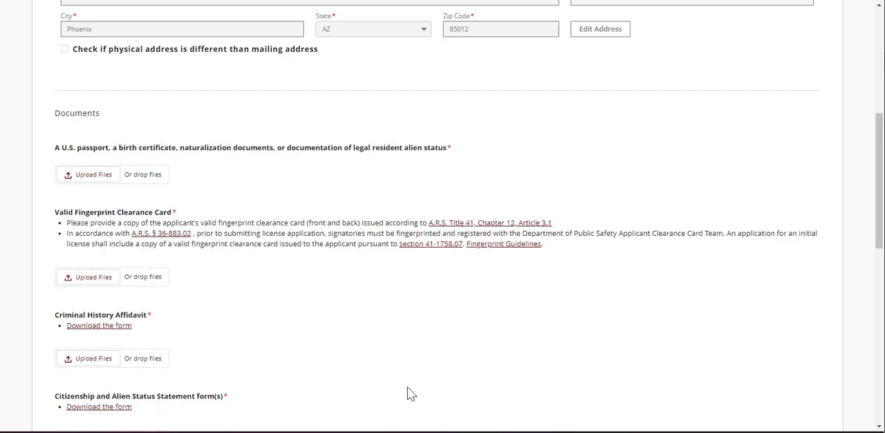
{"action": "left_click", "coordinate": [82, 174]}
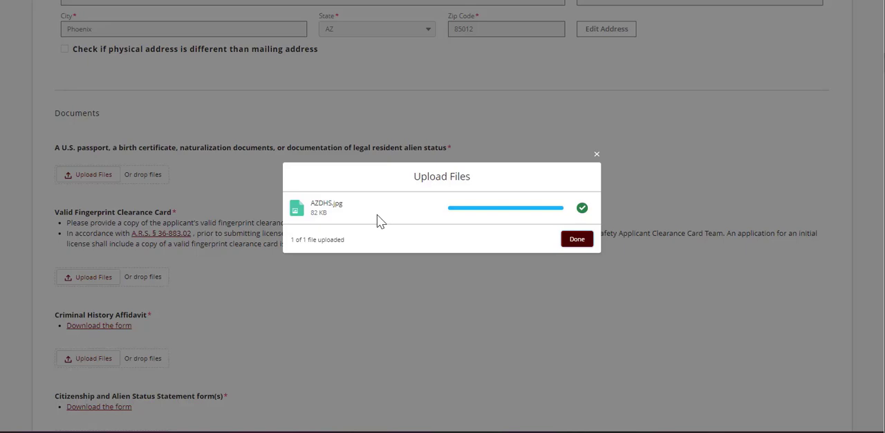
{"action": "left_click", "coordinate": [576, 240]}
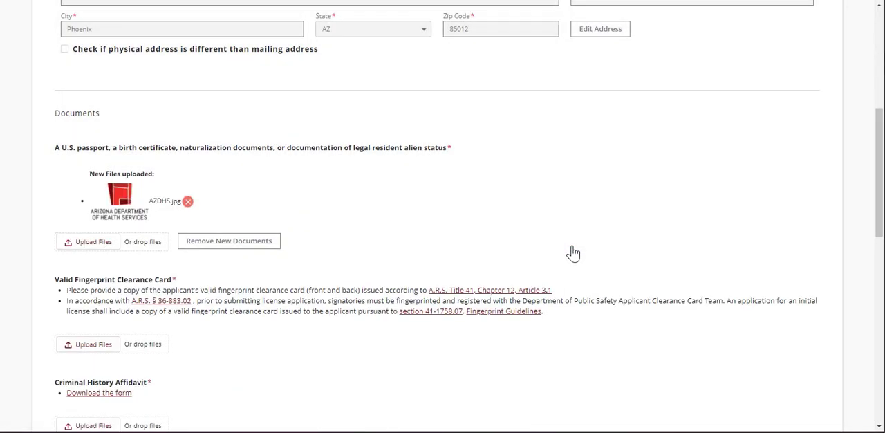
- Affirm the controlling person statement, enter Licensee as the controlling person's title, and save the applicant information
{"action": "scroll", "coordinate": [572, 253], "scroll_direction": "down", "scroll_amount": 15}
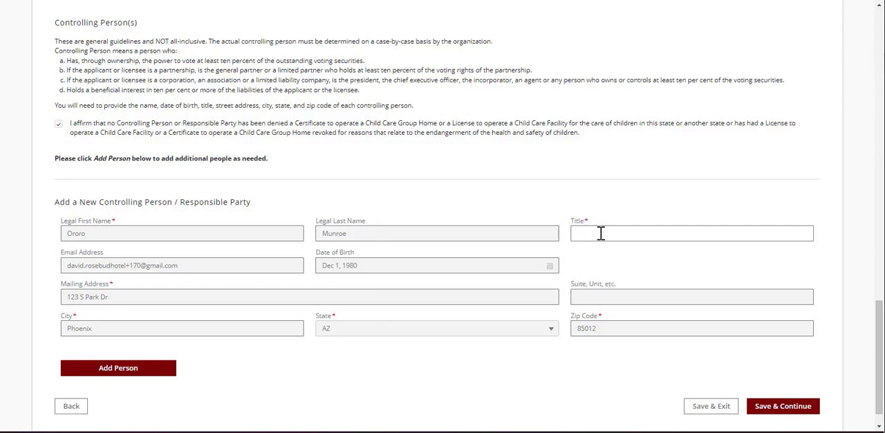
{"action": "type", "text": "Licensee"}
{"action": "left_click", "coordinate": [778, 412]}
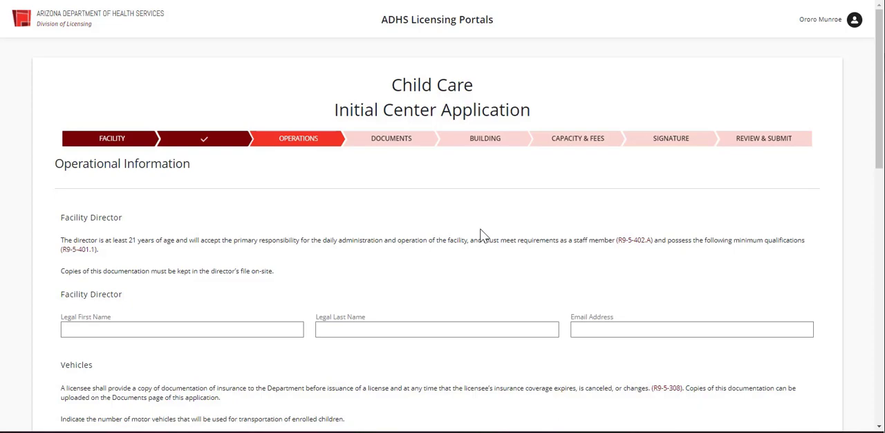
- Fill in the facility director's name and e-mail address, and set the number of vehicles to 2
{"action": "scroll", "coordinate": [280, 253], "scroll_direction": "down", "scroll_amount": 3}
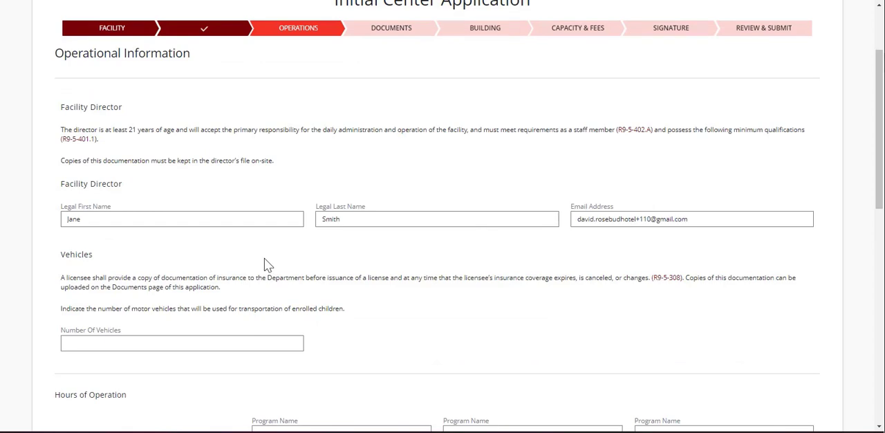
{"action": "left_click", "coordinate": [222, 337]}
{"action": "type", "text": "2"}
- Name the first program All Day Care and set its hours to 7:30 AM through 6:00 PM for every day
{"action": "scroll", "coordinate": [344, 344], "scroll_direction": "down", "scroll_amount": 5}
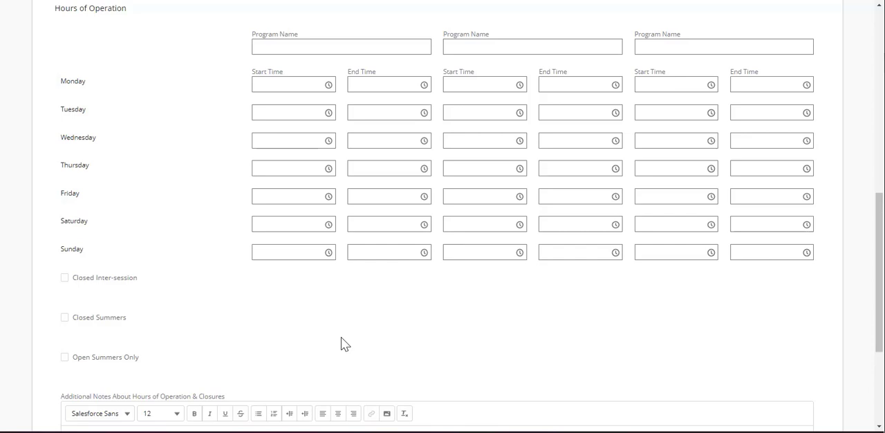
{"action": "left_click", "coordinate": [271, 47]}
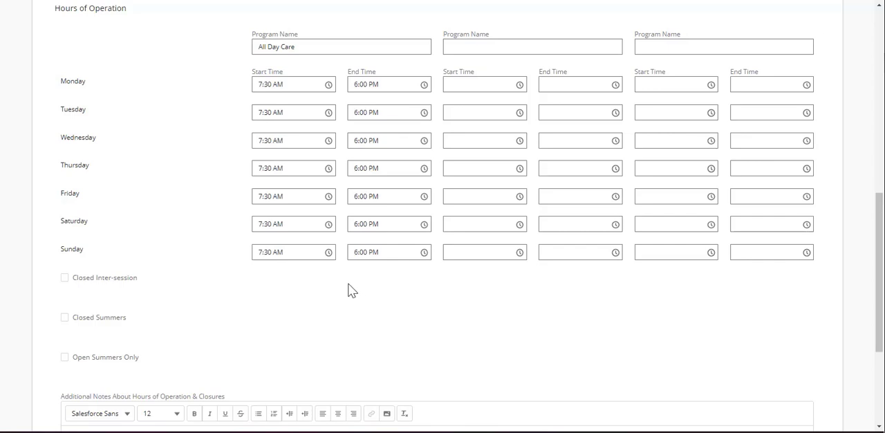
- Mark the facility as closed summers and set the closure's start date to Jun 1, 2022
{"action": "left_click", "coordinate": [65, 318]}
{"action": "left_click", "coordinate": [281, 329]}
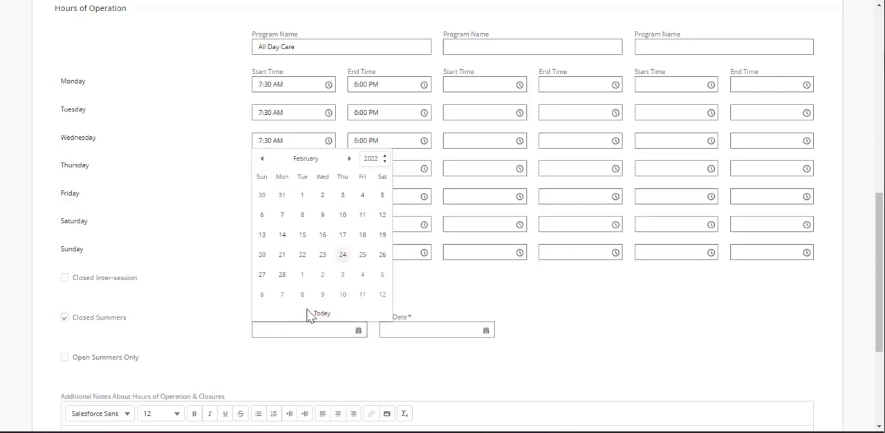
{"action": "left_click", "coordinate": [350, 159]}
{"action": "left_click", "coordinate": [350, 159]}
{"action": "left_click", "coordinate": [350, 159]}
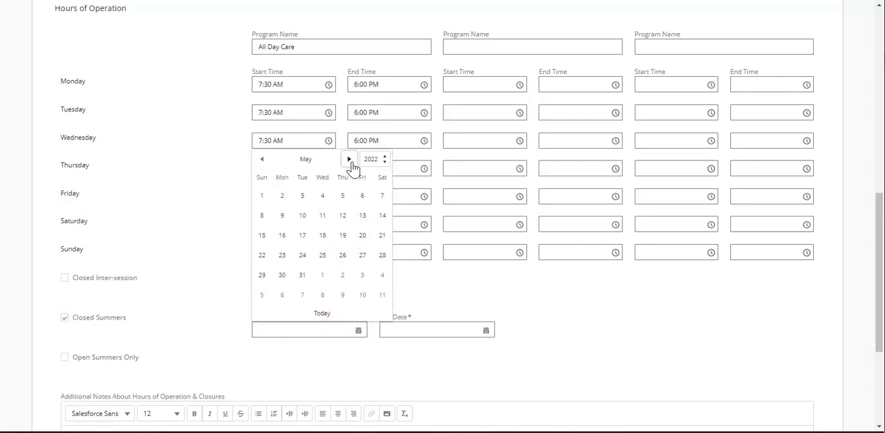
{"action": "left_click", "coordinate": [350, 159]}
{"action": "left_click", "coordinate": [322, 195]}
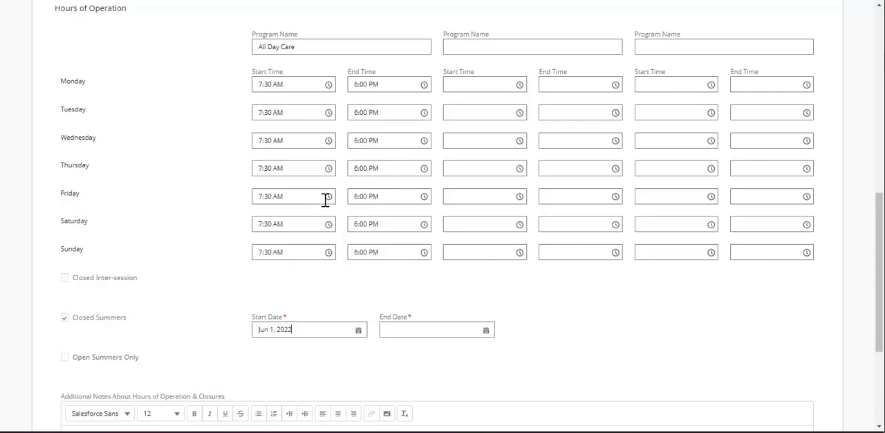
- Set the summer closure's end date to Aug 31, 2022, and save the operational information to continue
{"action": "left_click", "coordinate": [420, 327]}
{"action": "left_click", "coordinate": [477, 159]}
{"action": "left_click", "coordinate": [477, 159]}
{"action": "left_click", "coordinate": [477, 159]}
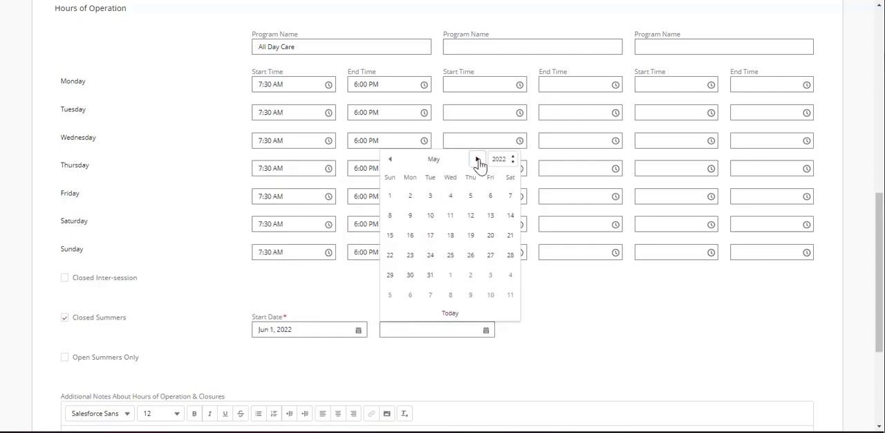
{"action": "left_click", "coordinate": [477, 159]}
{"action": "left_click", "coordinate": [477, 159]}
{"action": "left_click", "coordinate": [477, 159]}
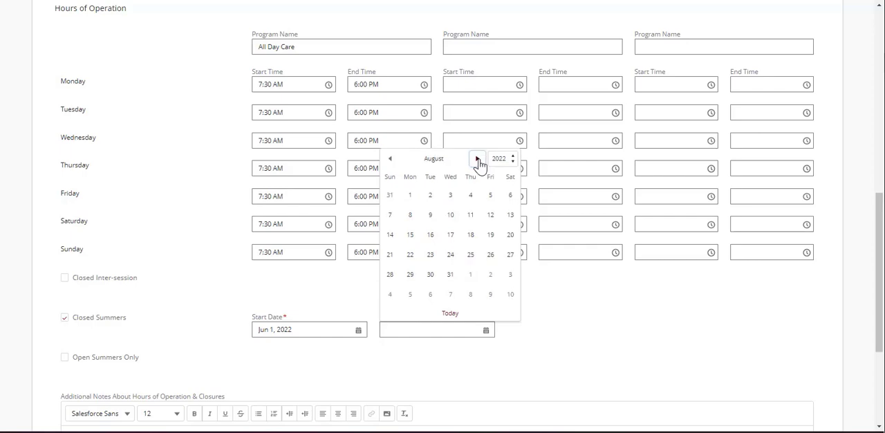
{"action": "left_click", "coordinate": [450, 274]}
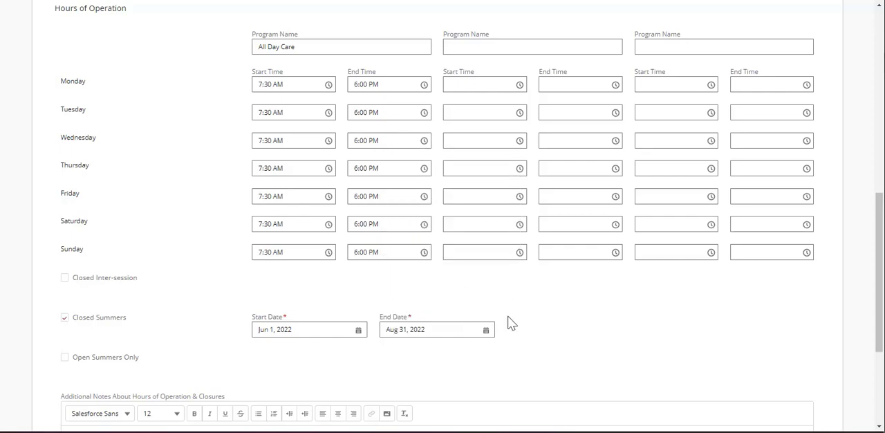
{"action": "scroll", "coordinate": [215, 275], "scroll_direction": "down", "scroll_amount": 3}
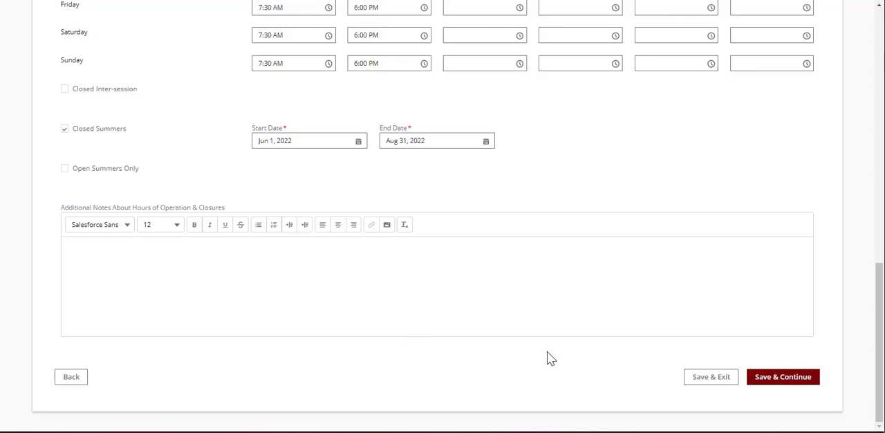
{"action": "left_click", "coordinate": [764, 384]}
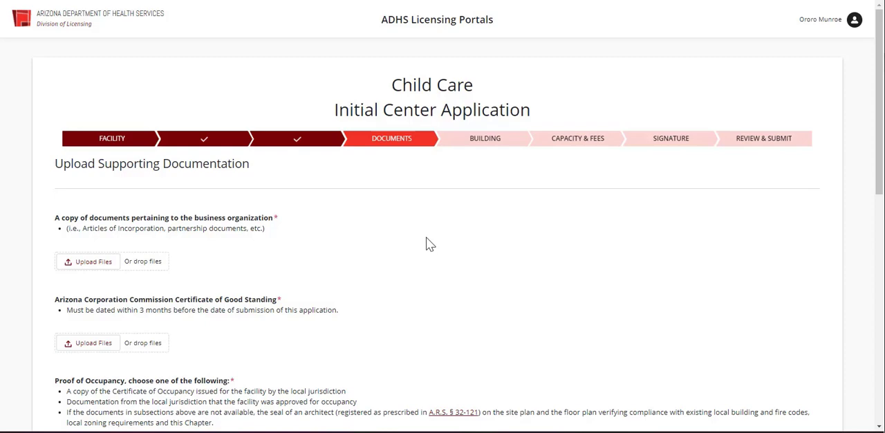
- Upload AZDHS.jpg as the business organization document and save the supporting documentation to continue
{"action": "left_click", "coordinate": [88, 267]}
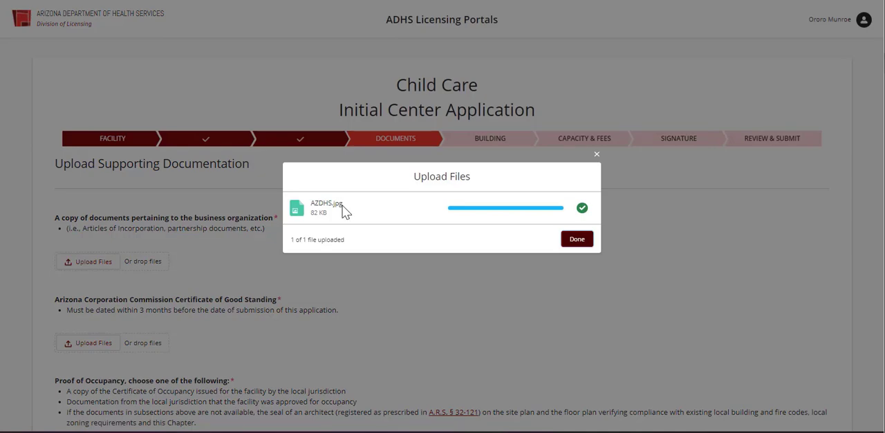
{"action": "left_click", "coordinate": [580, 242]}
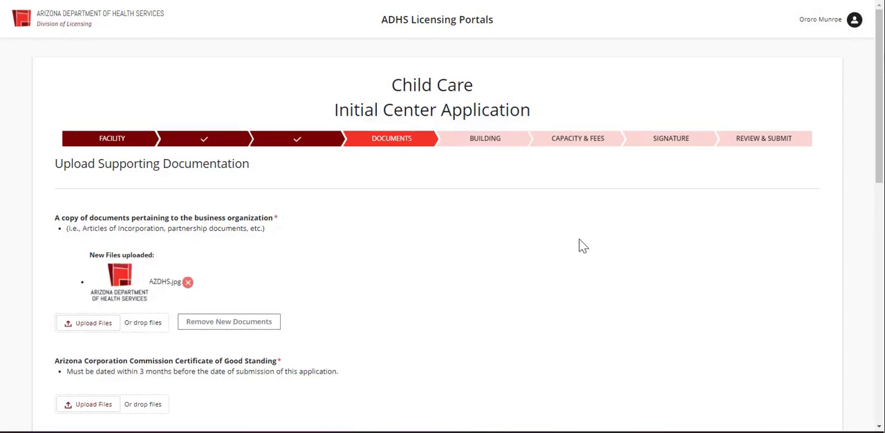
{"action": "scroll", "coordinate": [379, 344], "scroll_direction": "down", "scroll_amount": 10}
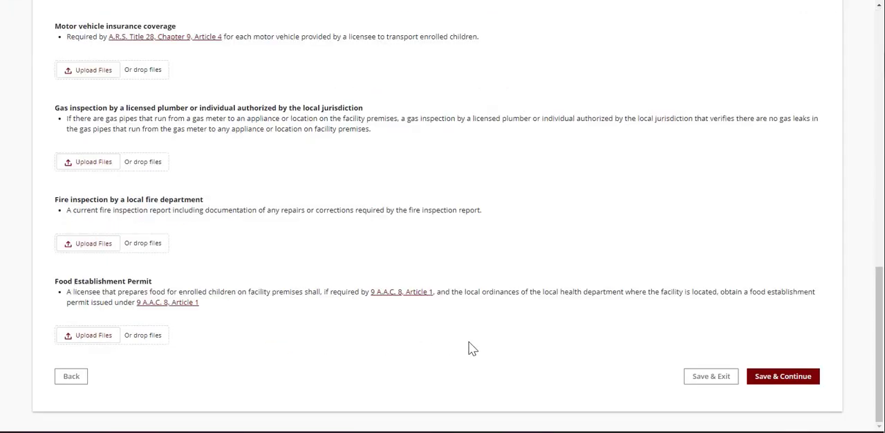
{"action": "left_click", "coordinate": [770, 380]}
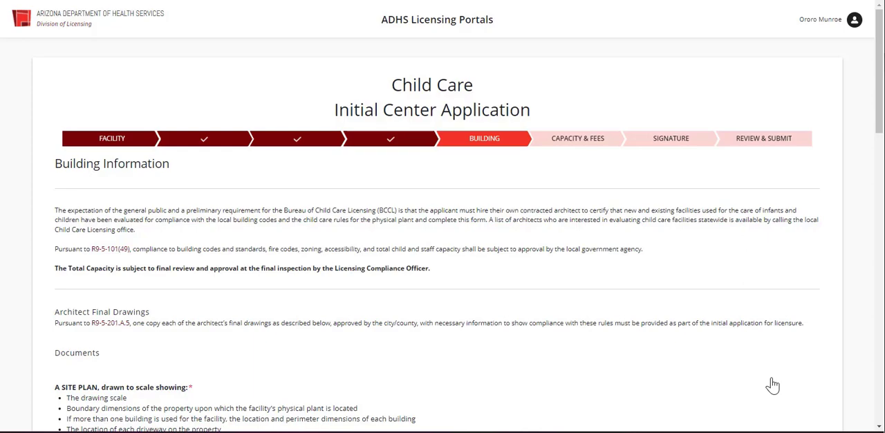
- Review the building section's site plan and floor plan requirements, requested total capacity and capacity acknowledgement
{"action": "scroll", "coordinate": [371, 324], "scroll_direction": "down", "scroll_amount": 5}
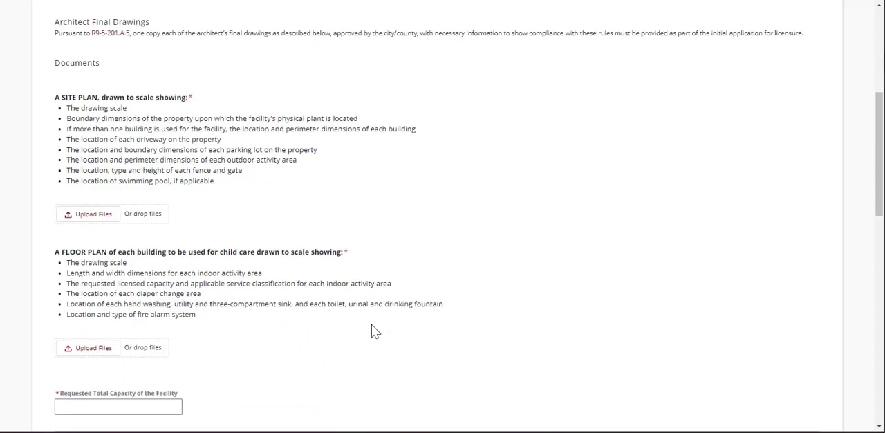
{"action": "left_click", "coordinate": [77, 170]}
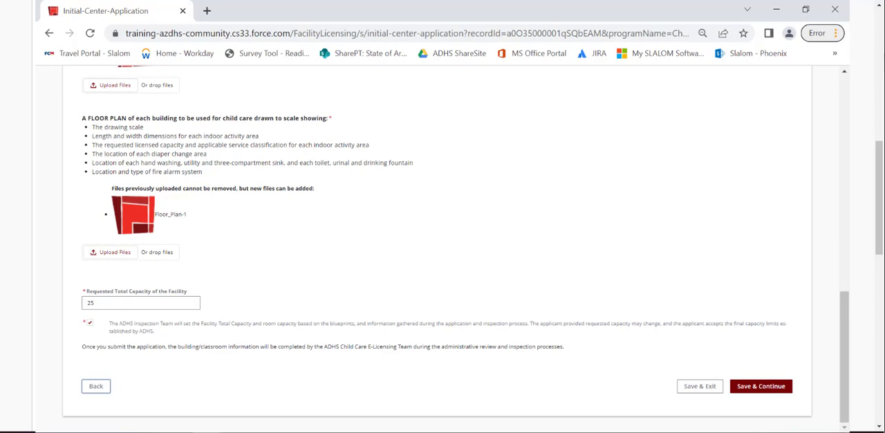
{"action": "scroll", "coordinate": [442, 242], "scroll_direction": "down", "scroll_amount": 3}
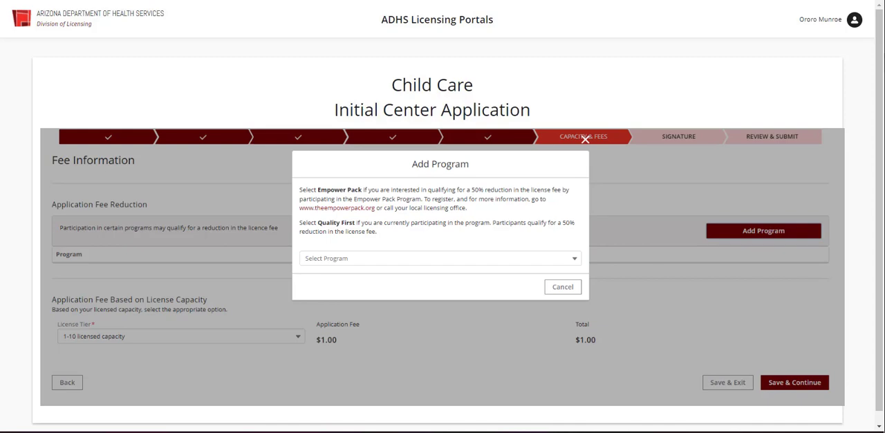
- Add Empower Pack as the program for the application fee reduction
{"action": "left_click", "coordinate": [440, 259]}
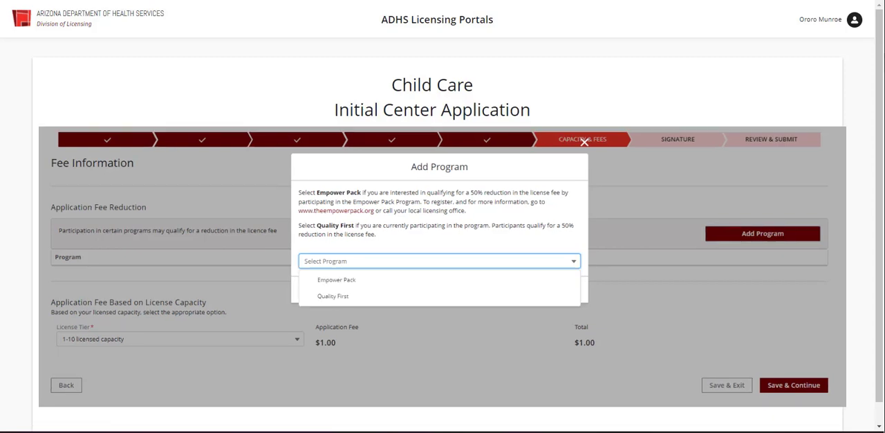
{"action": "left_click", "coordinate": [337, 280]}
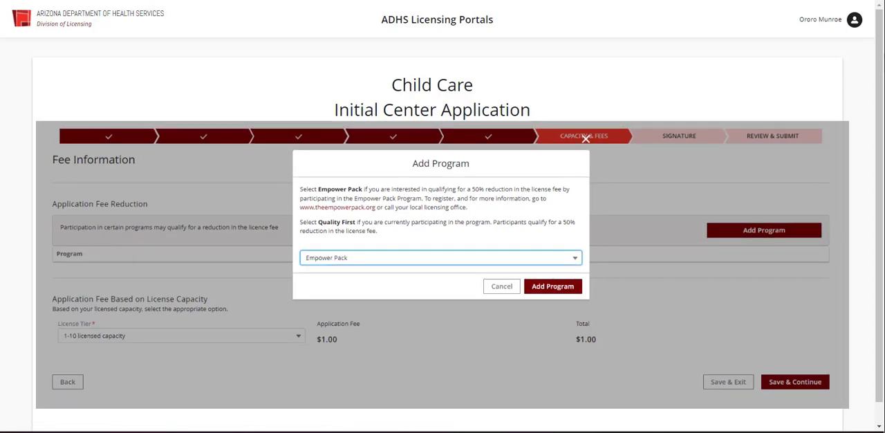
{"action": "left_click", "coordinate": [553, 287]}
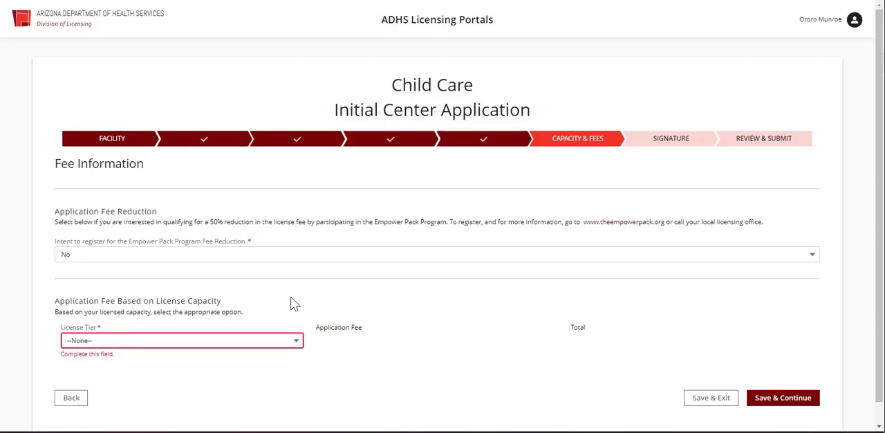
- Set the license tier to 11-59 licensed capacity and save the fee information to continue
{"action": "left_click", "coordinate": [285, 344]}
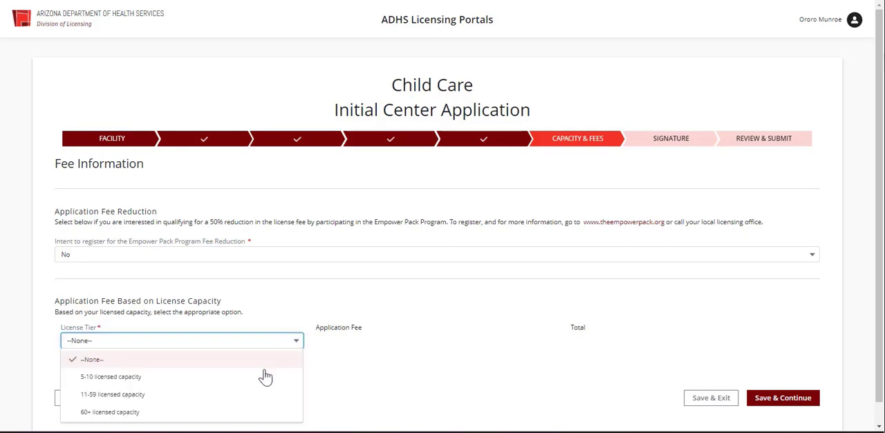
{"action": "left_click", "coordinate": [258, 395]}
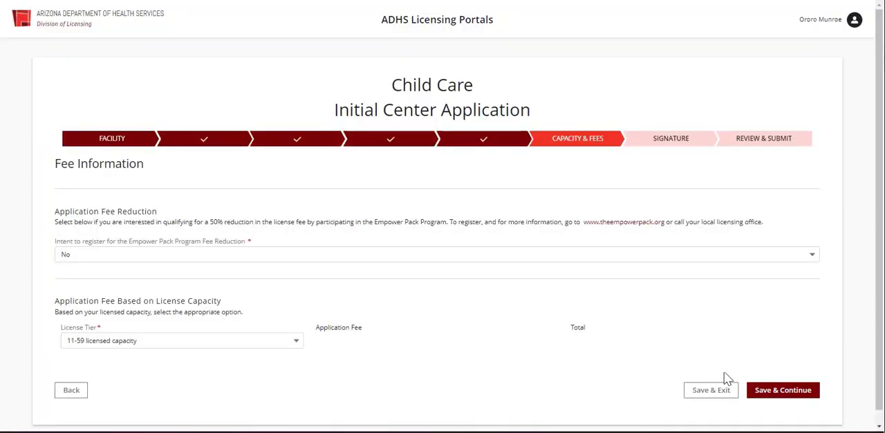
{"action": "left_click", "coordinate": [773, 388]}
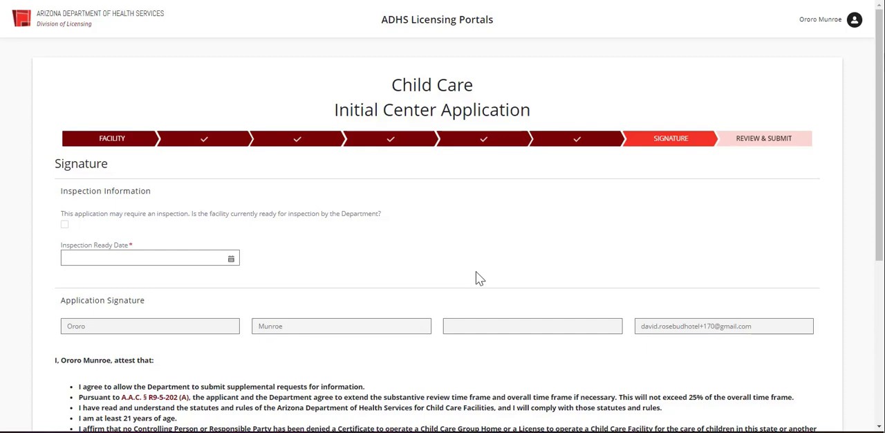
- Mark the facility as currently ready for inspection and read through the attestation statements
{"action": "left_click", "coordinate": [64, 226]}
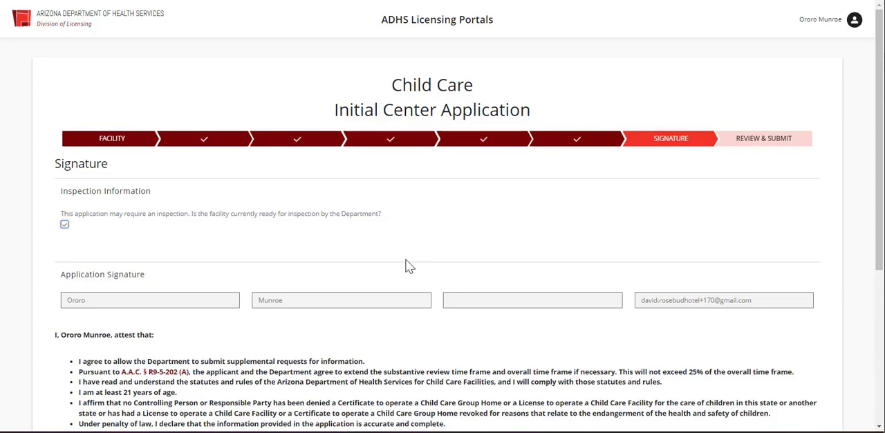
{"action": "scroll", "coordinate": [408, 265], "scroll_direction": "down", "scroll_amount": 1}
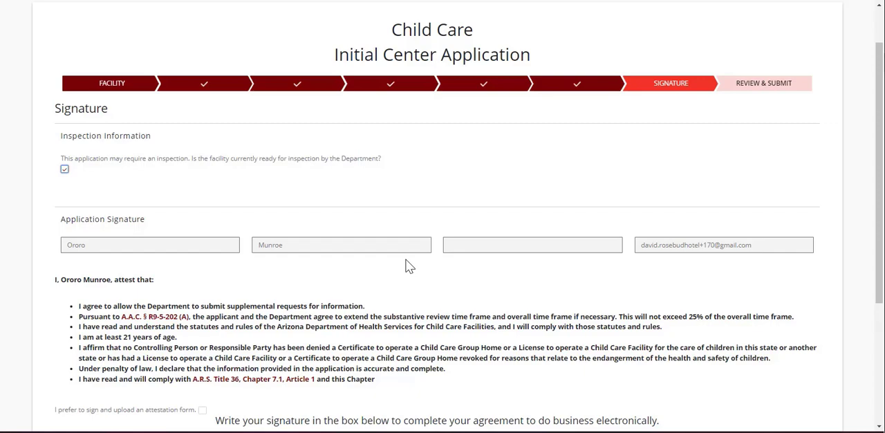
{"action": "scroll", "coordinate": [408, 266], "scroll_direction": "down", "scroll_amount": 2}
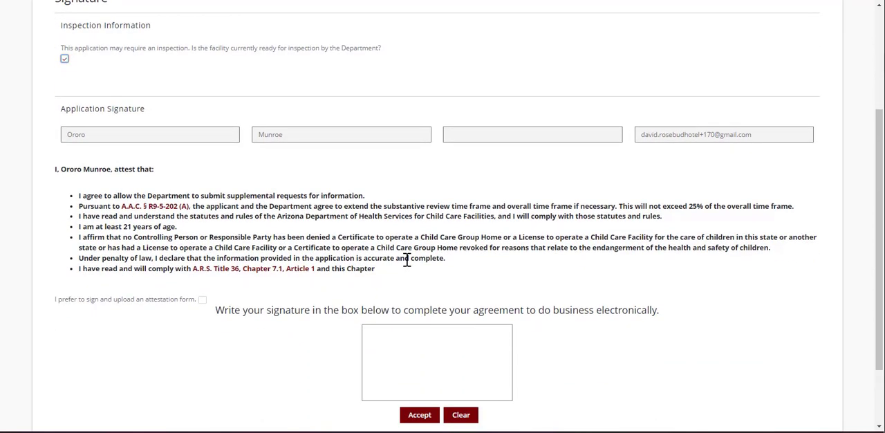
{"action": "scroll", "coordinate": [407, 260], "scroll_direction": "down", "scroll_amount": 1}
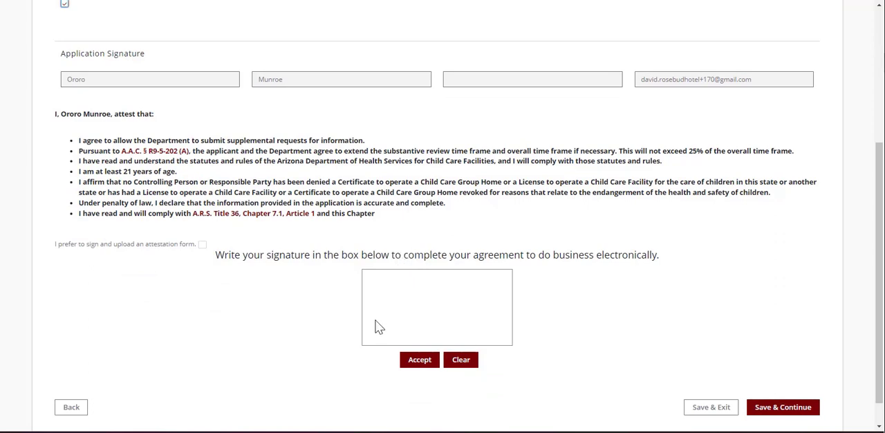
- Draw and accept the applicant's electronic signature, and save the signature section to continue
{"action": "mouse_move", "coordinate": [376, 320]}
{"action": "left_mouse_down"}
{"action": "mouse_move", "coordinate": [431, 320]}
{"action": "mouse_move", "coordinate": [464, 286]}
{"action": "mouse_move", "coordinate": [505, 316]}
{"action": "left_mouse_up"}
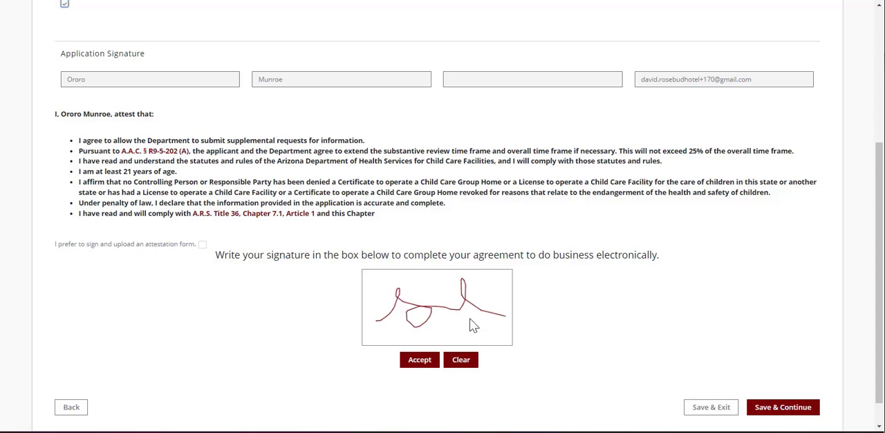
{"action": "left_click", "coordinate": [421, 361]}
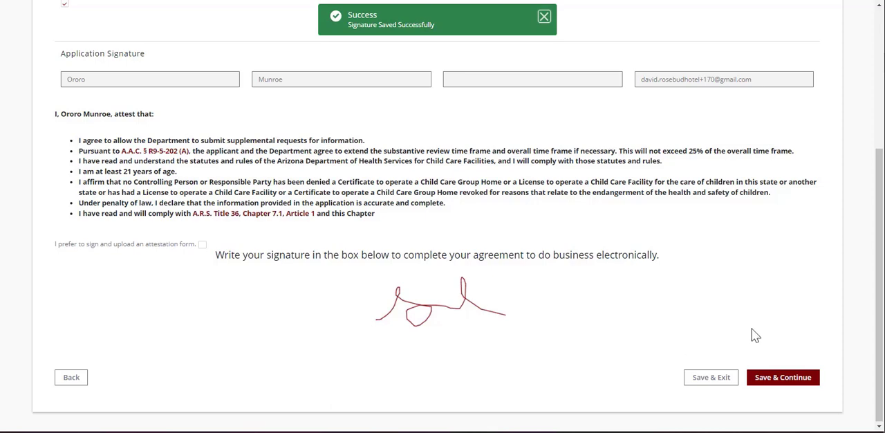
{"action": "left_click", "coordinate": [783, 378]}
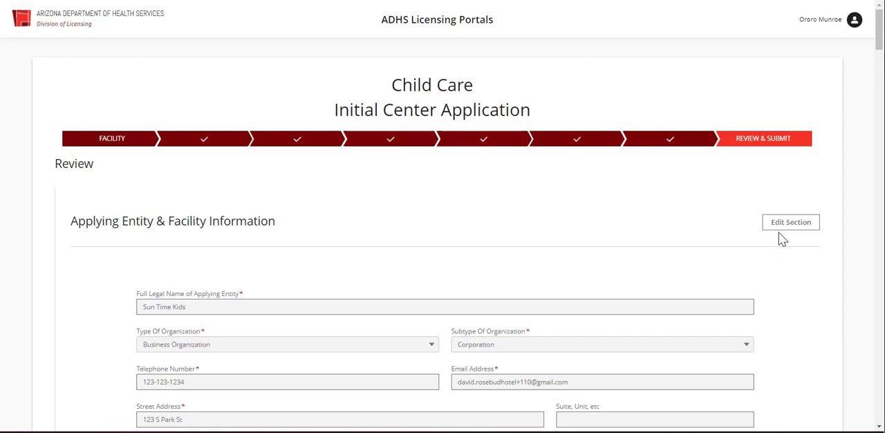
- Look over the completed application and submit it for payment, continuing from the payment receipt back to the agency application
{"action": "scroll", "coordinate": [781, 239], "scroll_direction": "down", "scroll_amount": 15}
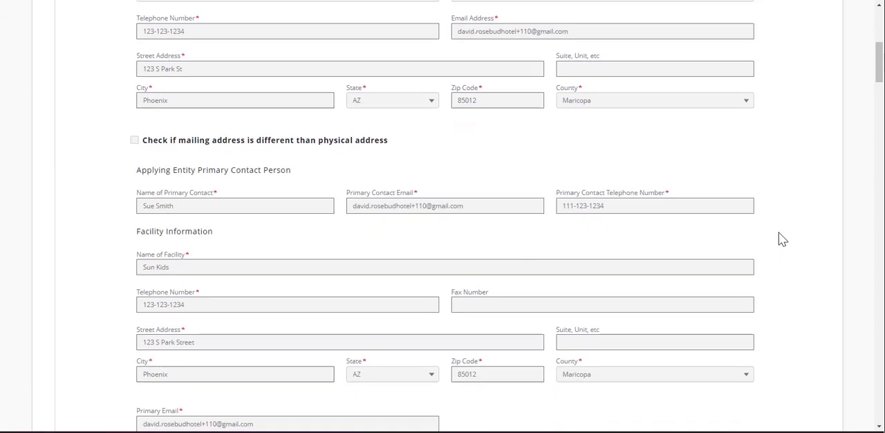
{"action": "scroll", "coordinate": [781, 238], "scroll_direction": "down", "scroll_amount": 20}
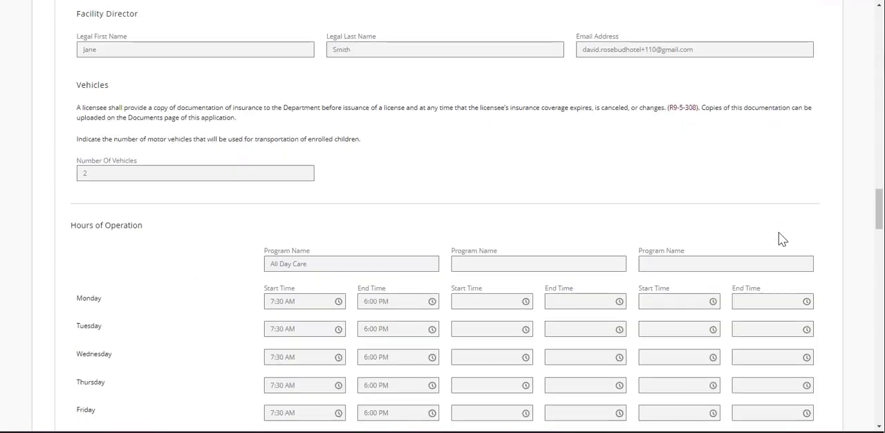
{"action": "scroll", "coordinate": [778, 240], "scroll_direction": "down", "scroll_amount": 20}
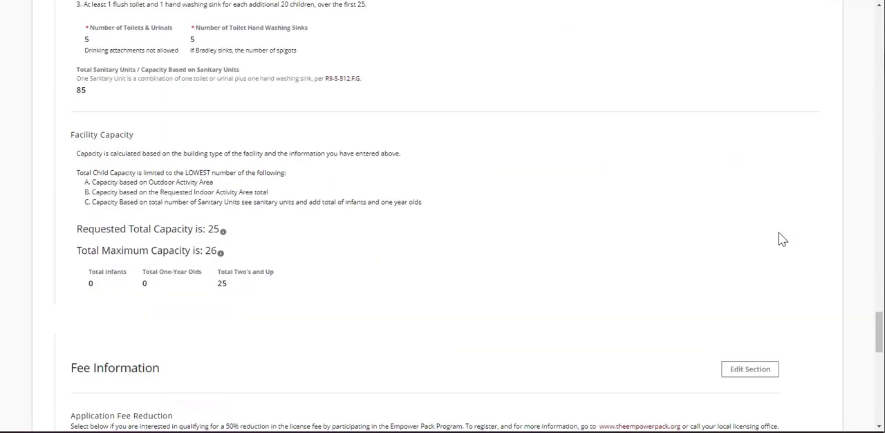
{"action": "scroll", "coordinate": [782, 240], "scroll_direction": "down", "scroll_amount": 2}
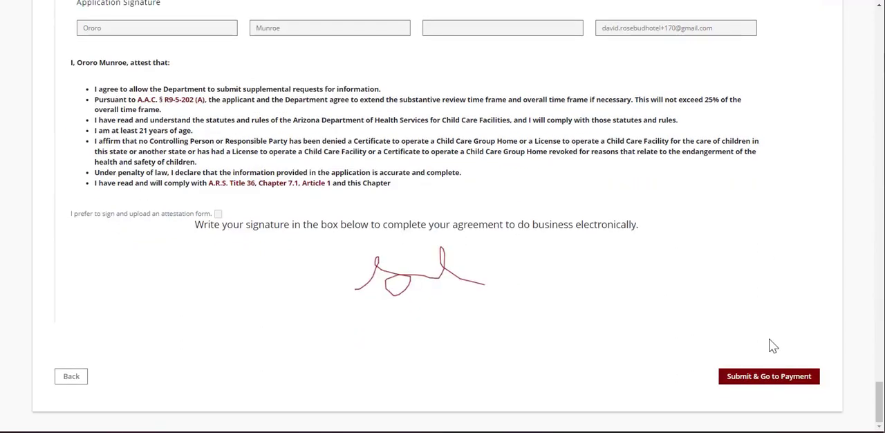
{"action": "left_click", "coordinate": [766, 381]}
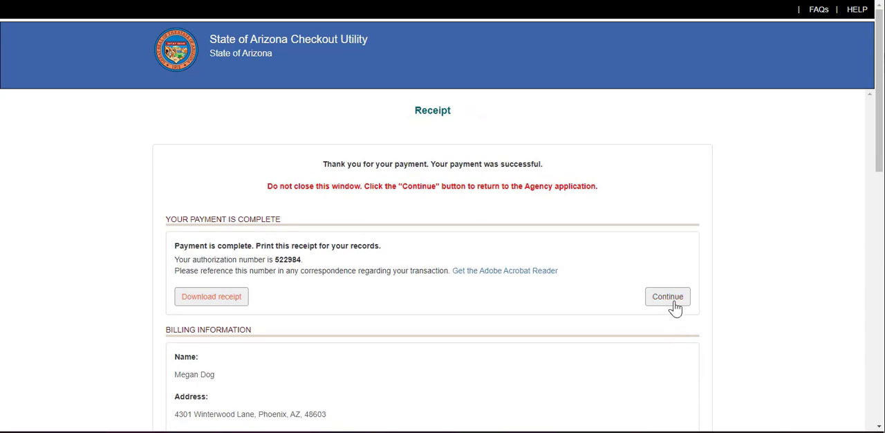
{"action": "left_click", "coordinate": [668, 301]}
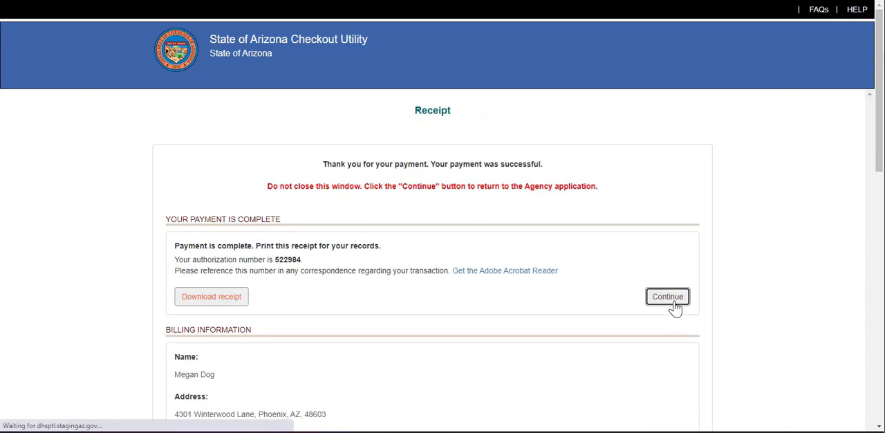